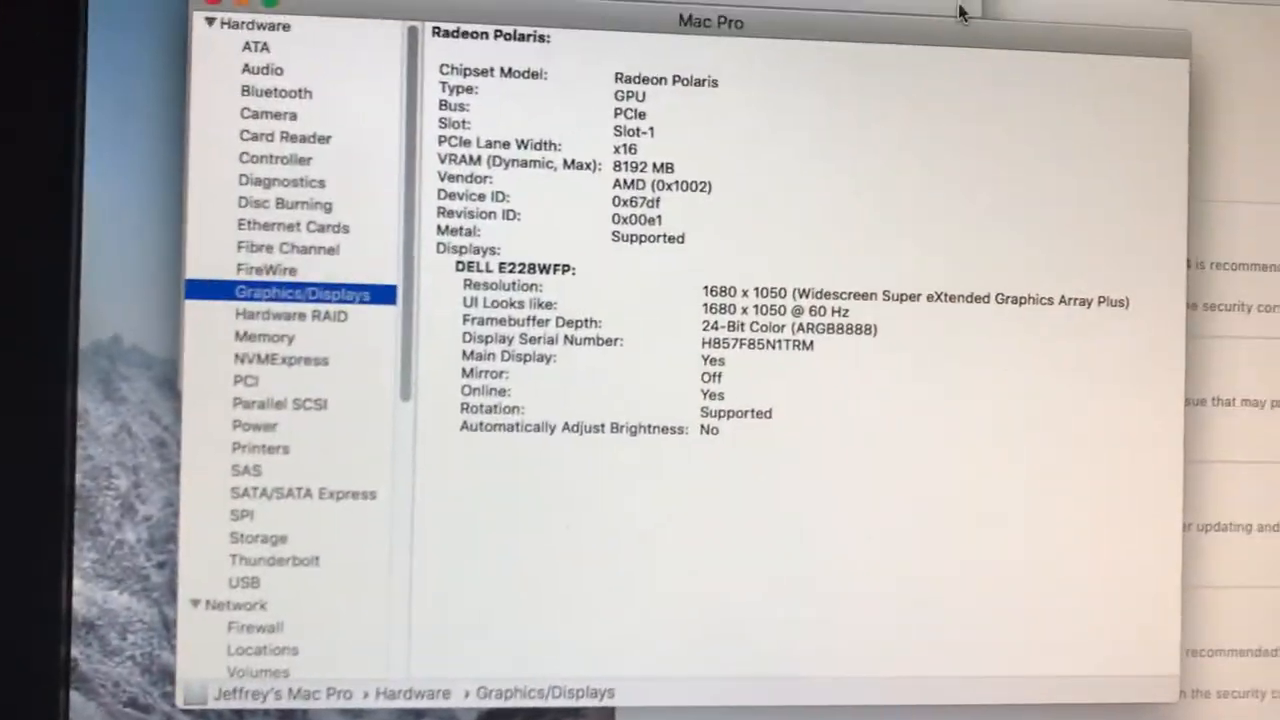
# View the recently installed updates in App Store, then return to the Featured page with the Mojave banner.
pyautogui.click(1230, 150)
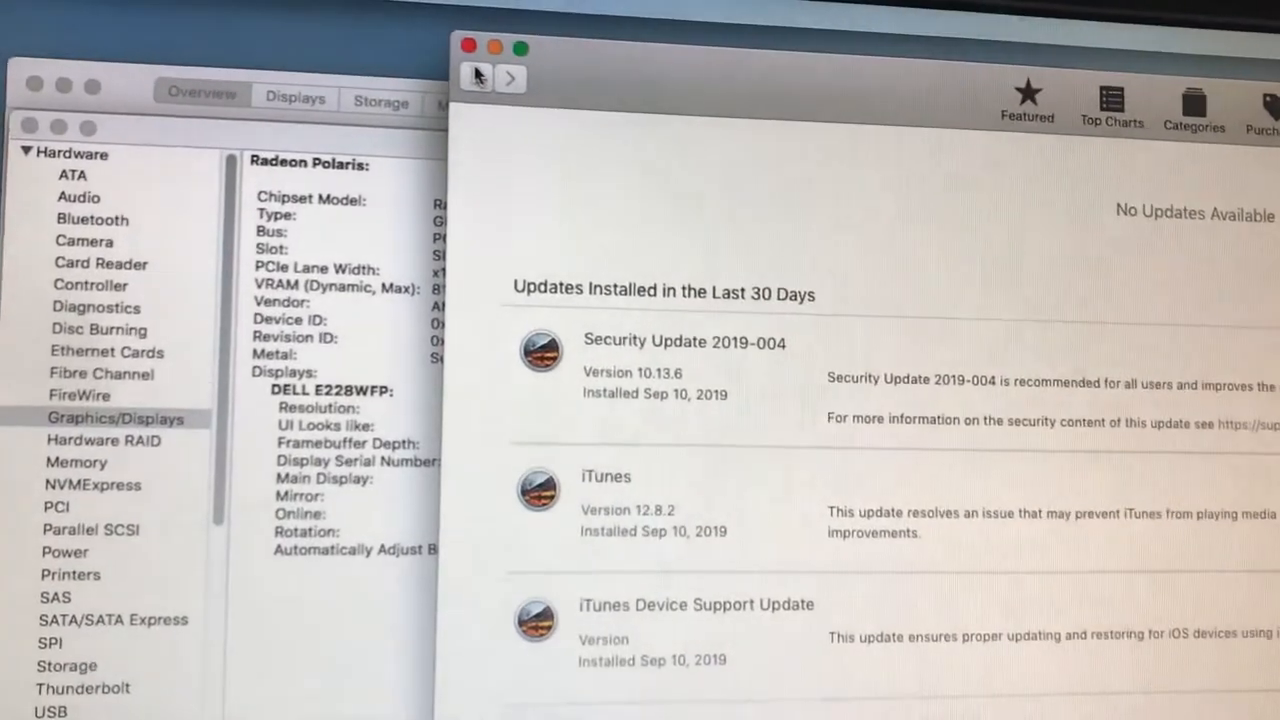
pyautogui.click(459, 78)
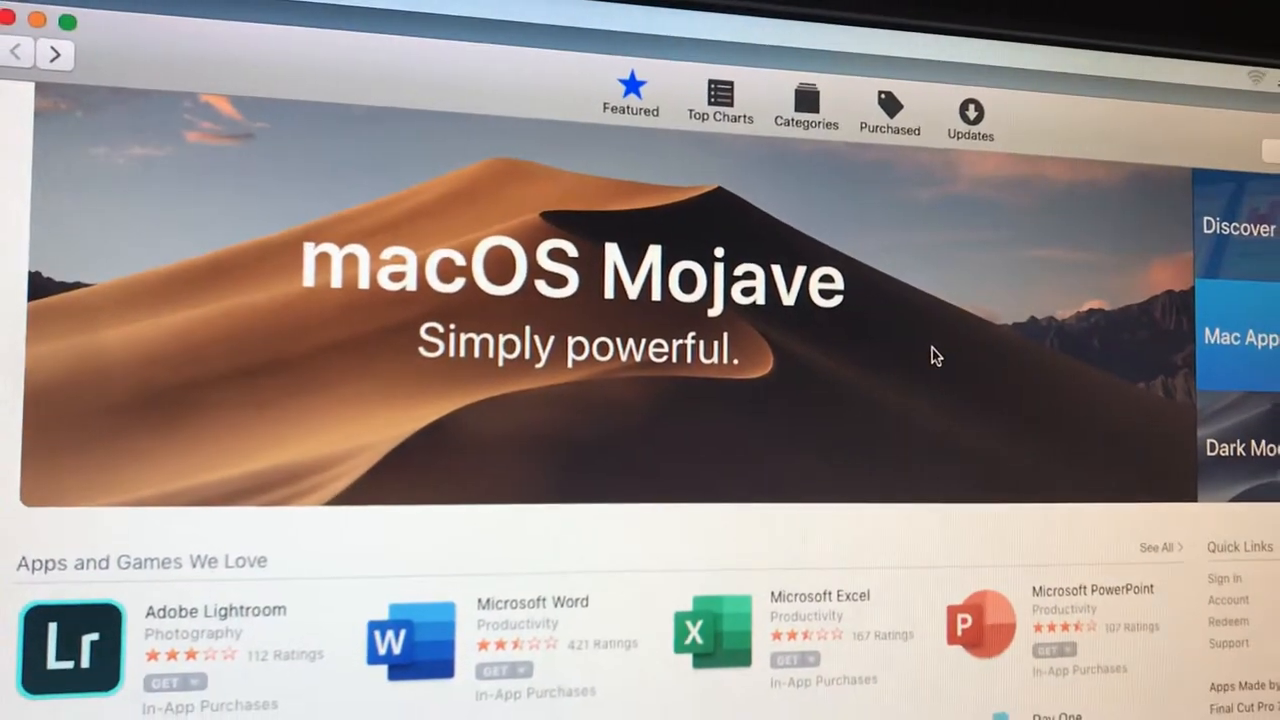
# Show the macOS Mojave 10.14.6 product page from the Featured banner.
pyautogui.click(940, 348)
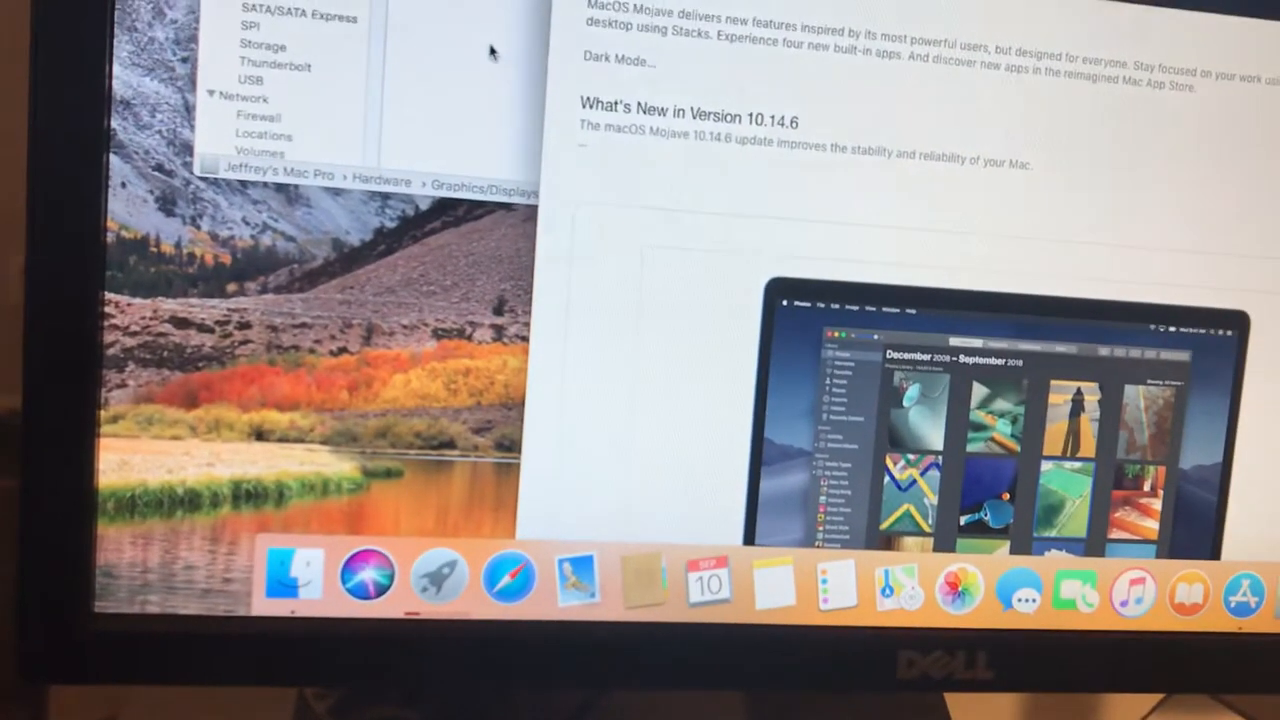
# Bring System Information forward and review the Memory slots and Storage drive details.
pyautogui.click(490, 50)
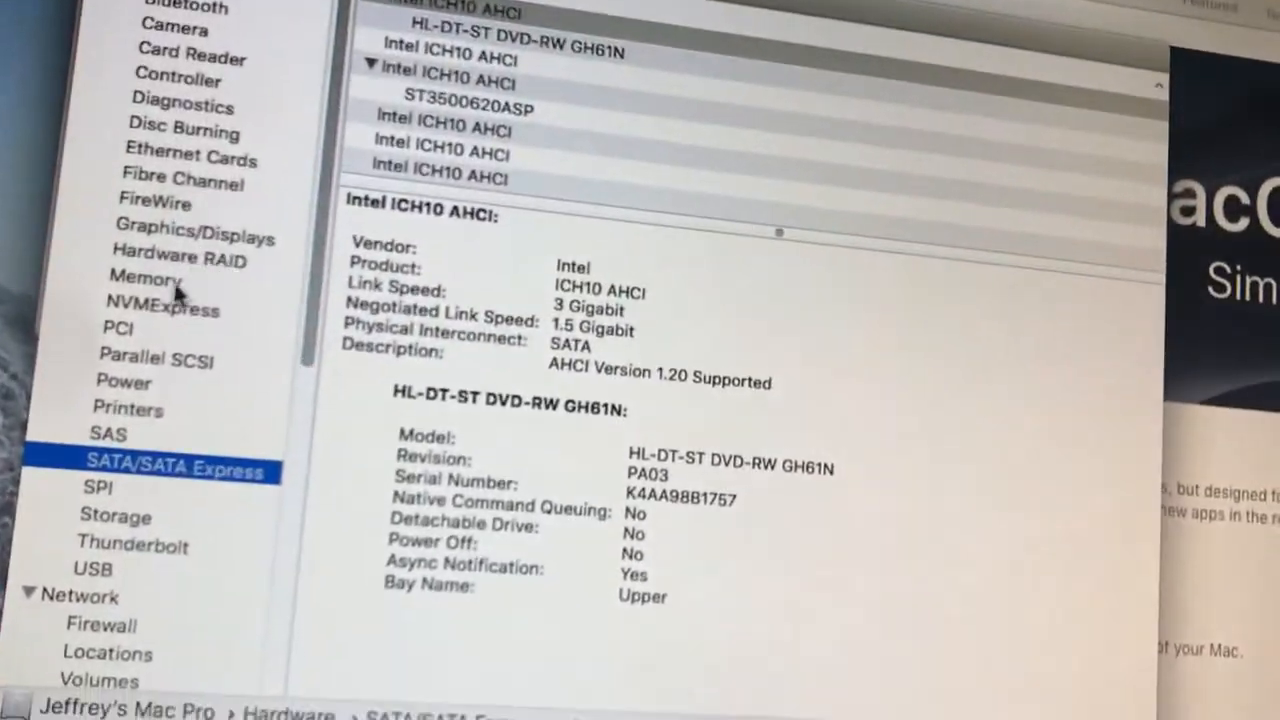
pyautogui.click(172, 288)
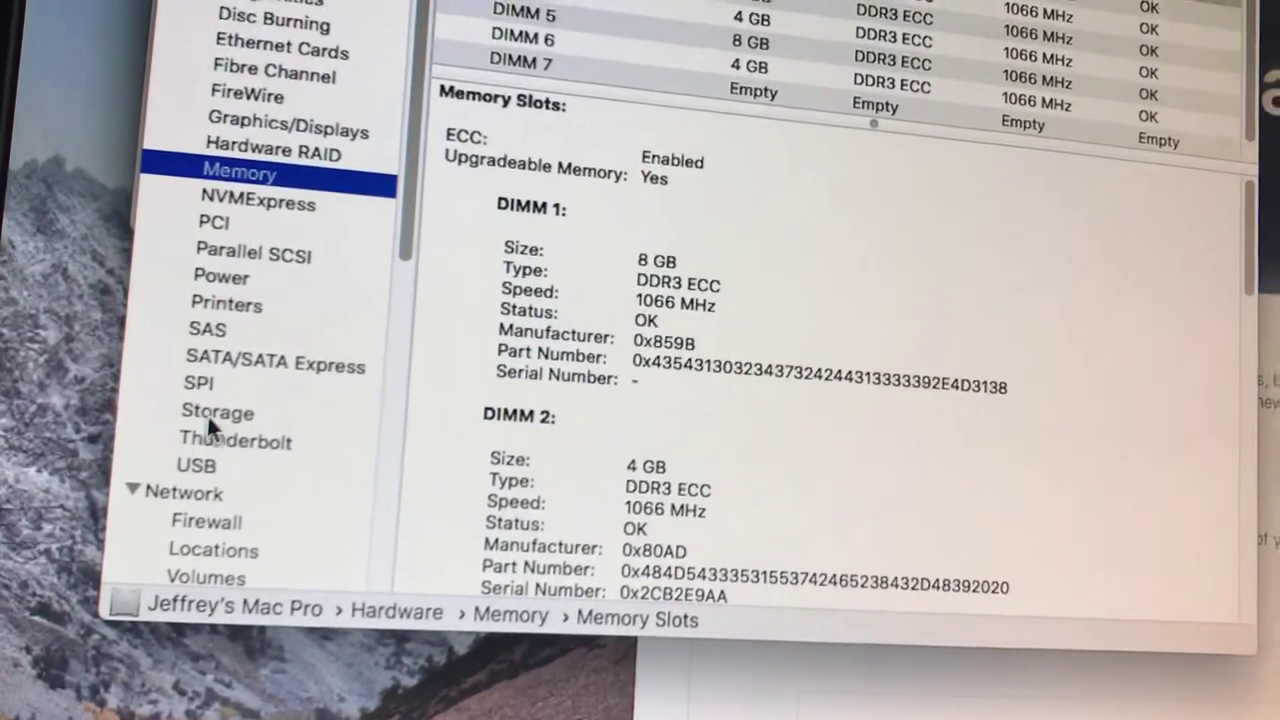
pyautogui.click(235, 399)
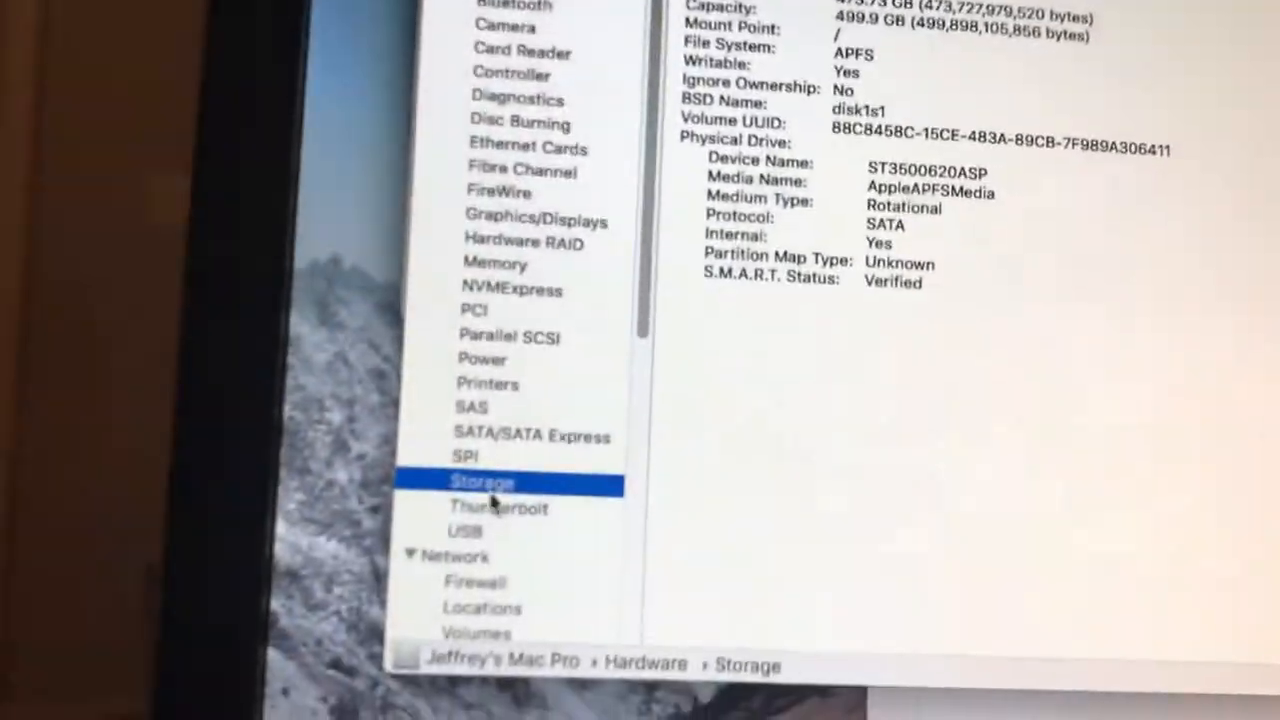
pyautogui.click(470, 362)
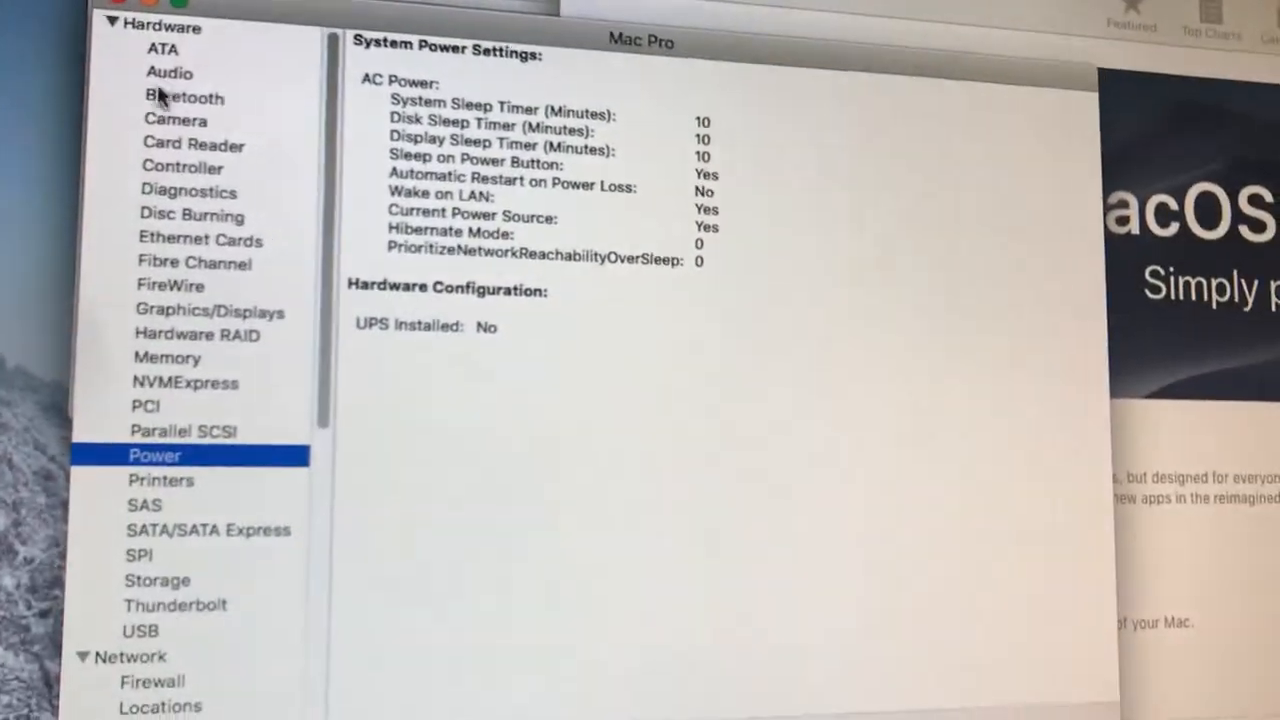
pyautogui.click(168, 73)
pyautogui.click(165, 97)
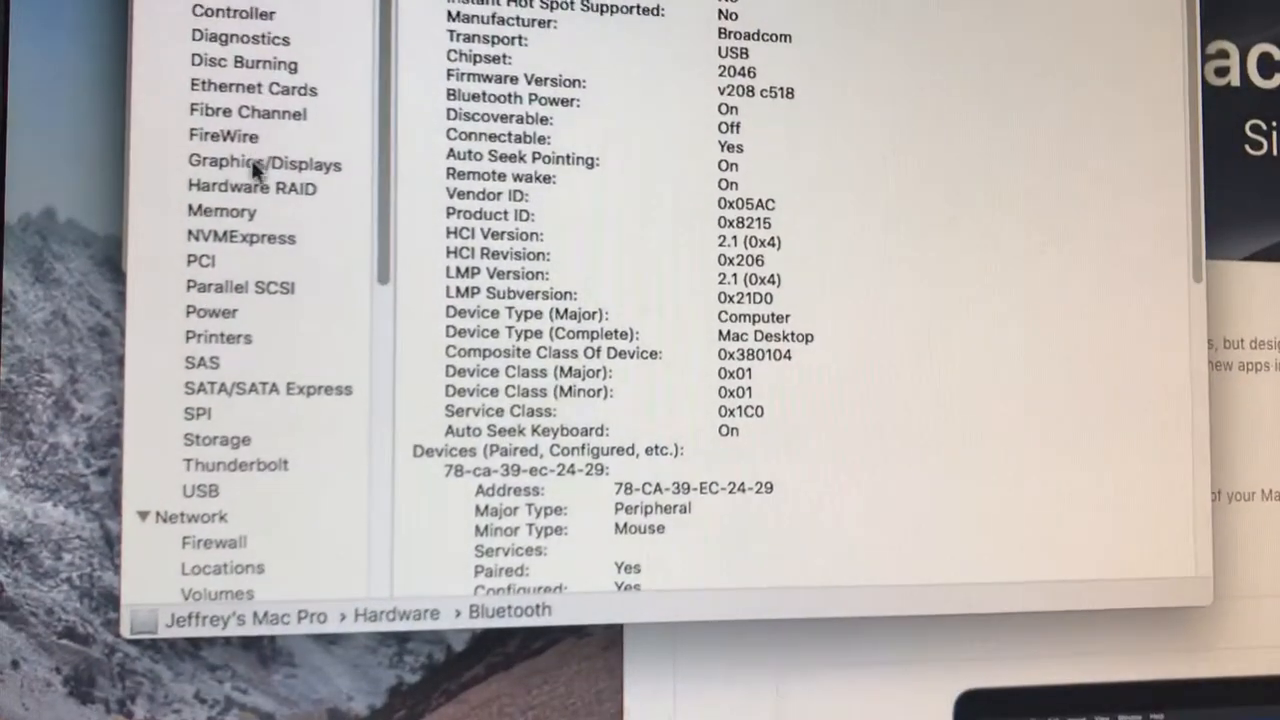
pyautogui.click(256, 166)
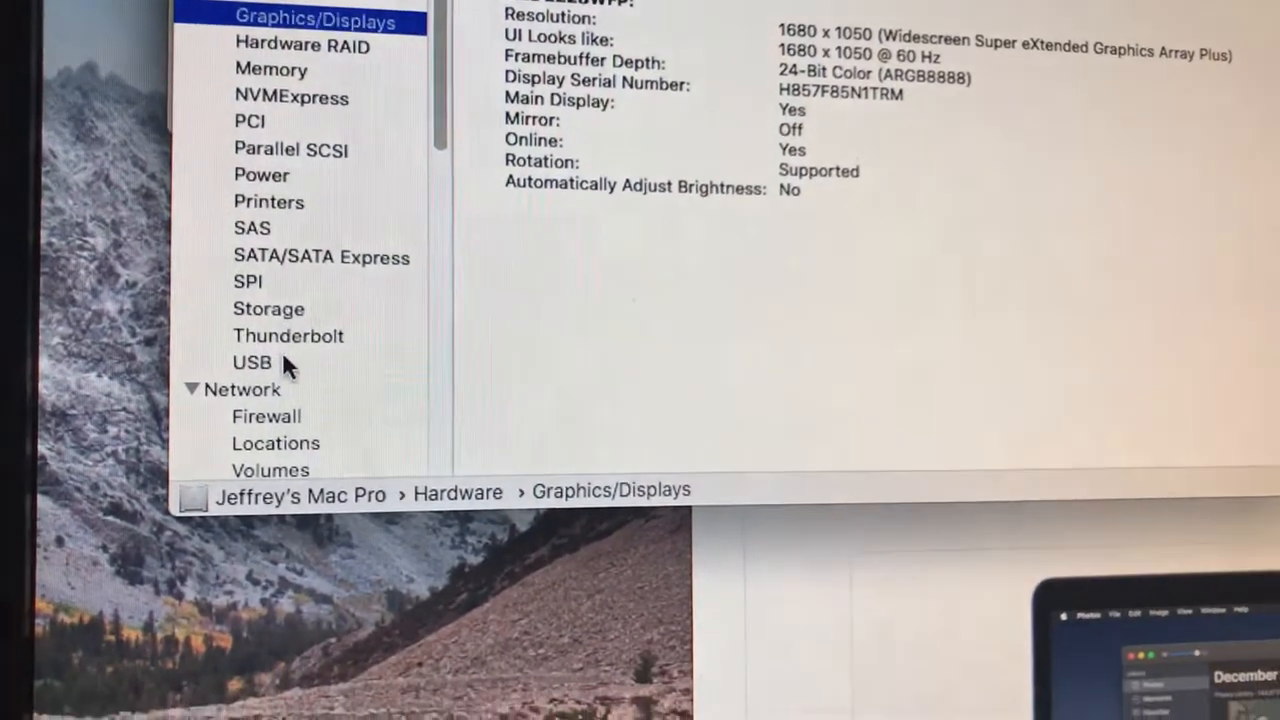
pyautogui.moveTo(428, 104)
pyautogui.mouseDown()
pyautogui.moveTo(434, 206)
pyautogui.moveTo(529, 478)
pyautogui.mouseUp()
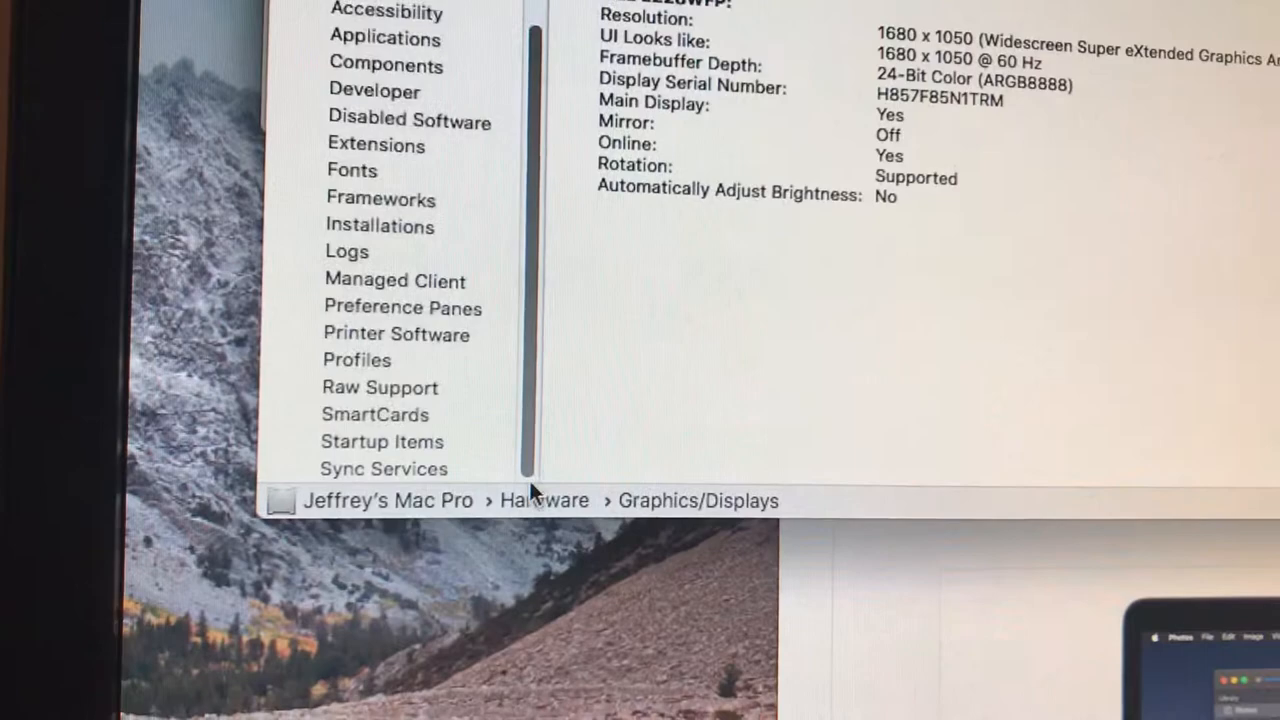
pyautogui.scroll(10, 403, 263)
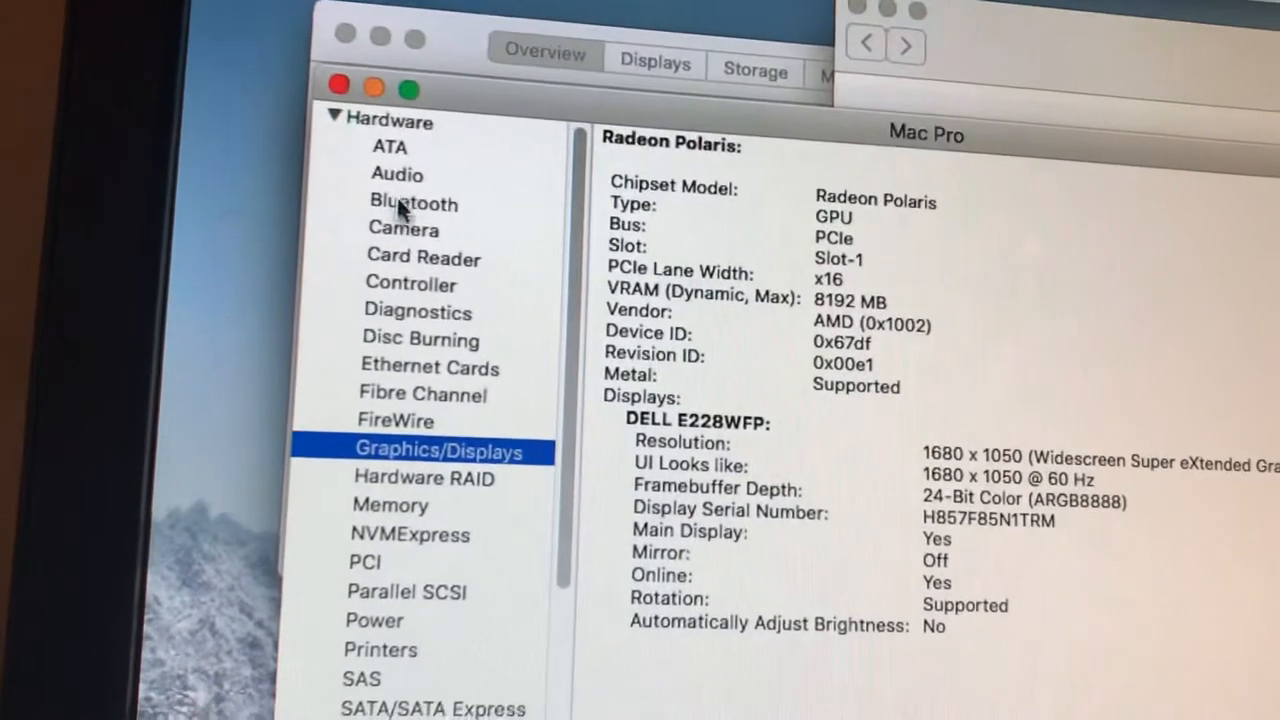
pyautogui.click(390, 147)
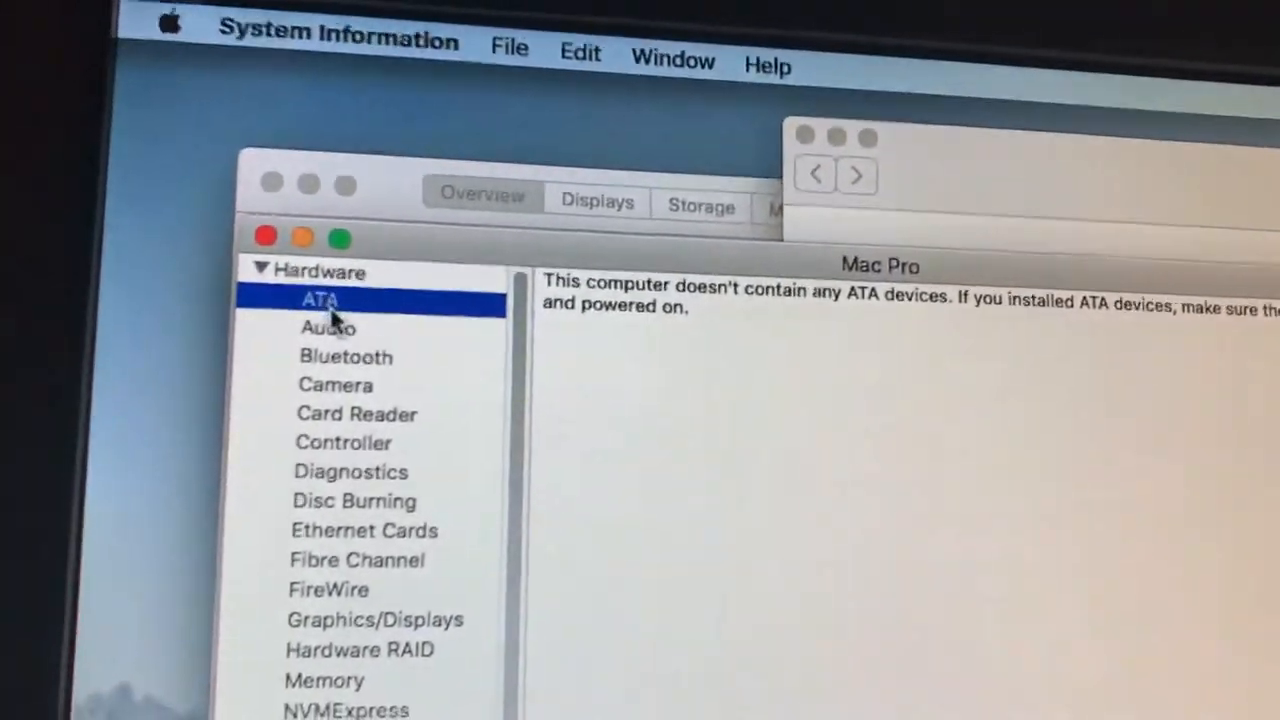
pyautogui.click(333, 326)
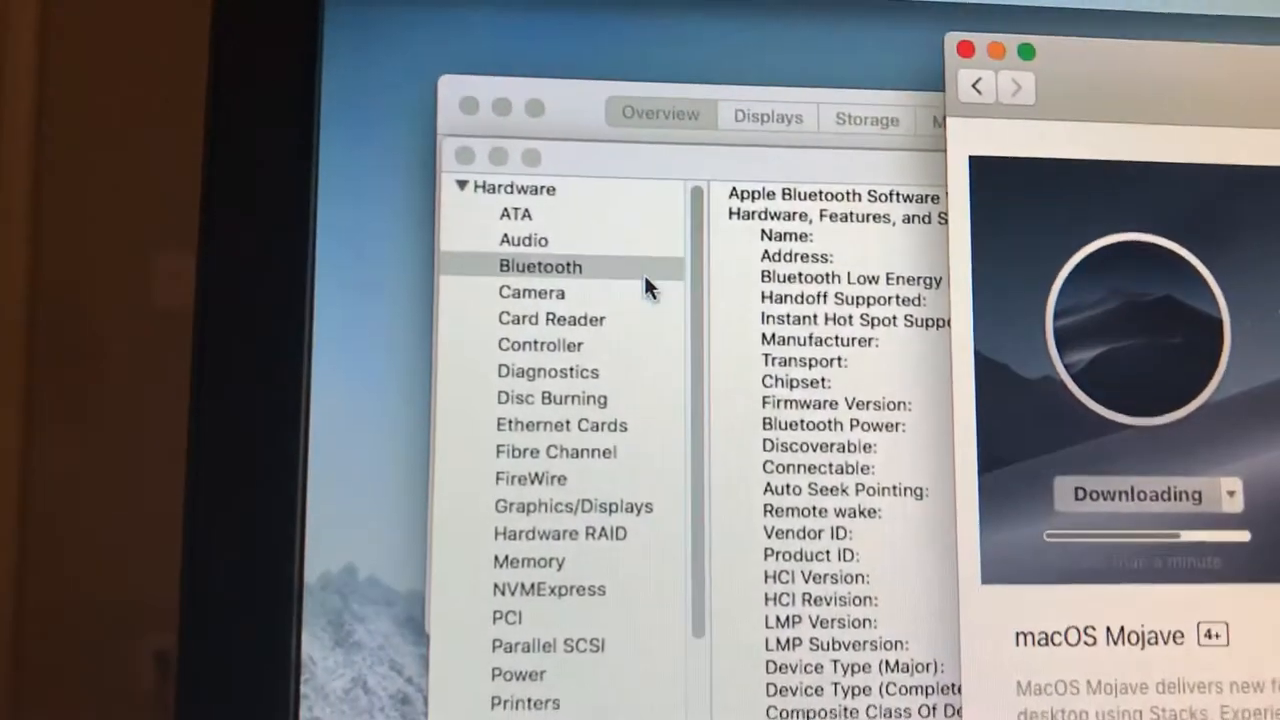
pyautogui.click(540, 305)
pyautogui.click(545, 298)
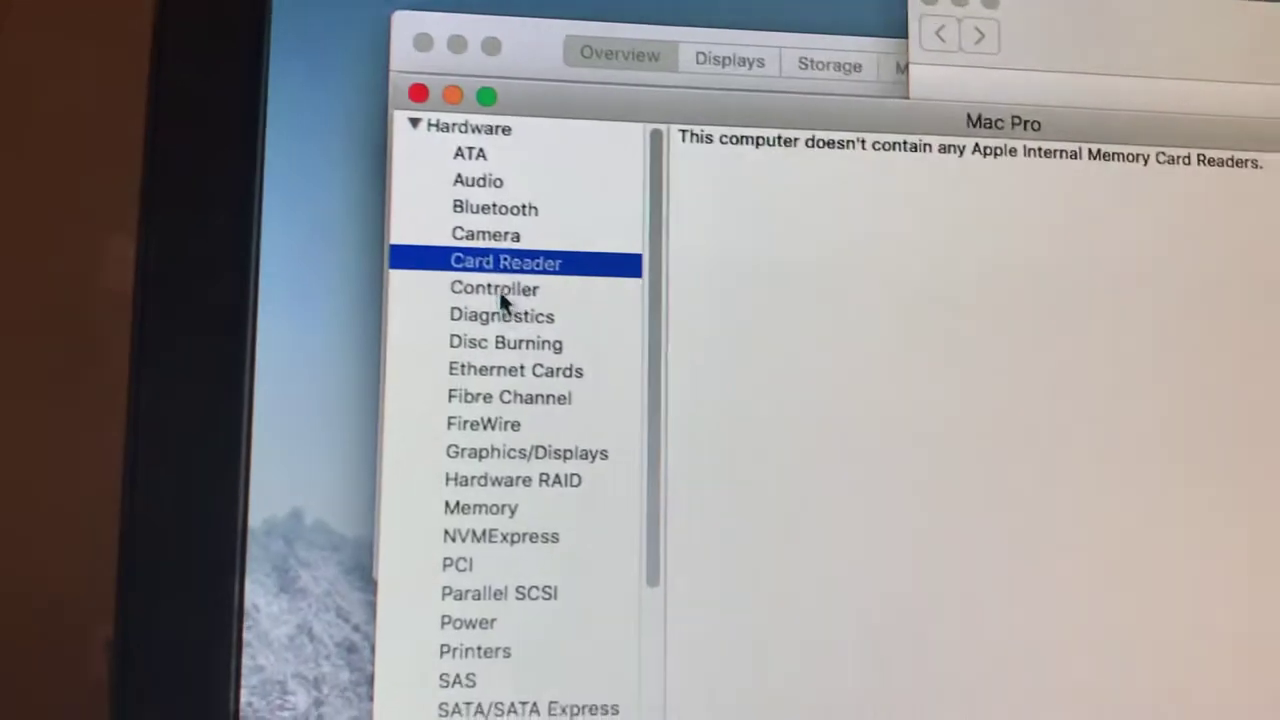
pyautogui.click(494, 288)
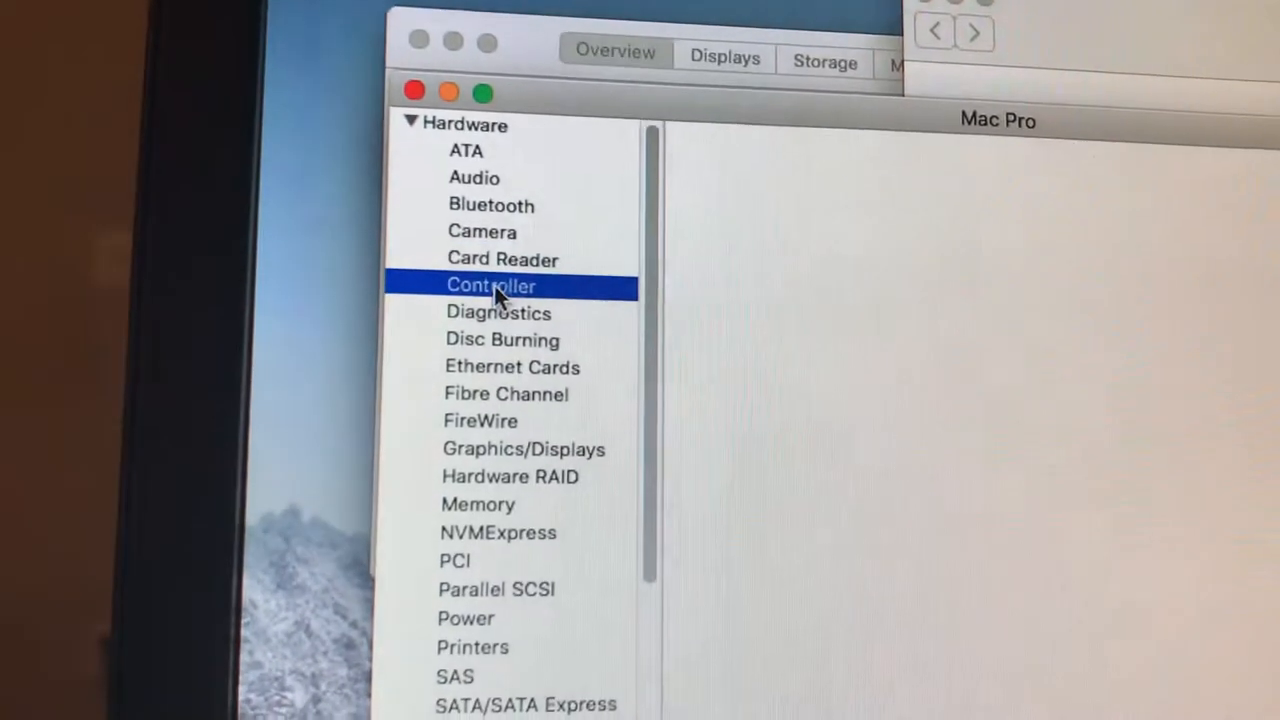
pyautogui.click(515, 290)
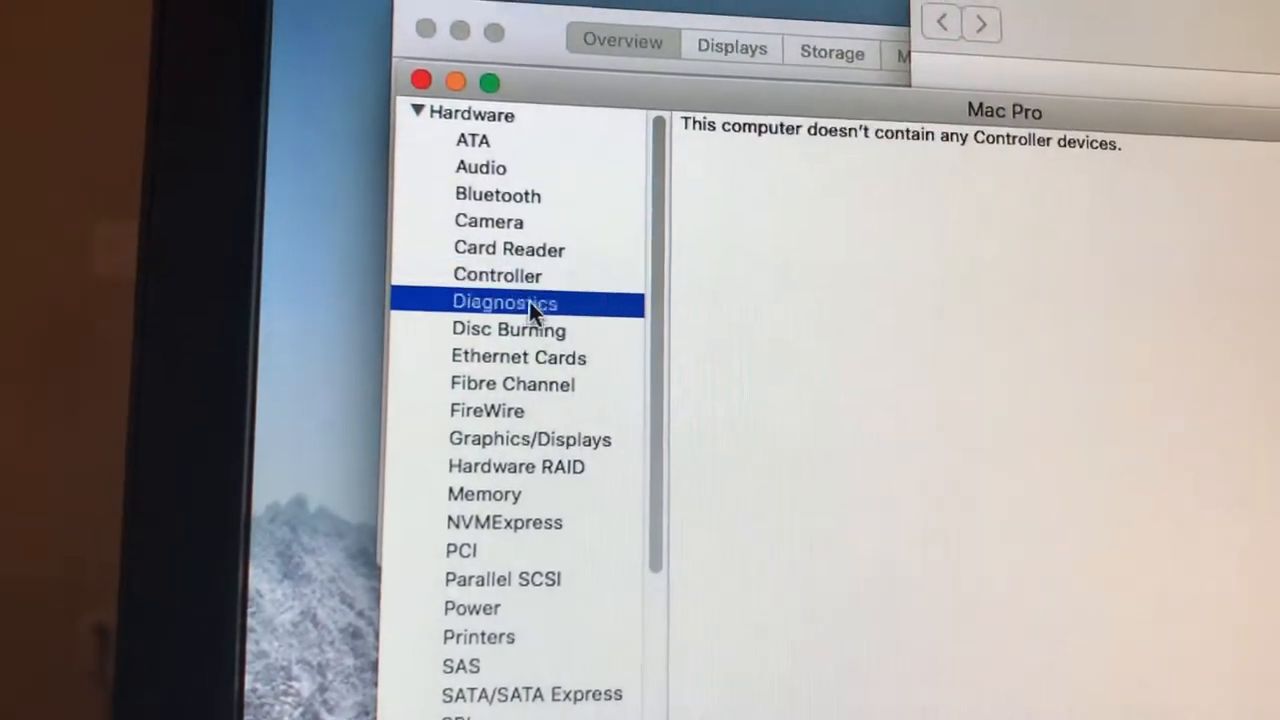
pyautogui.click(535, 319)
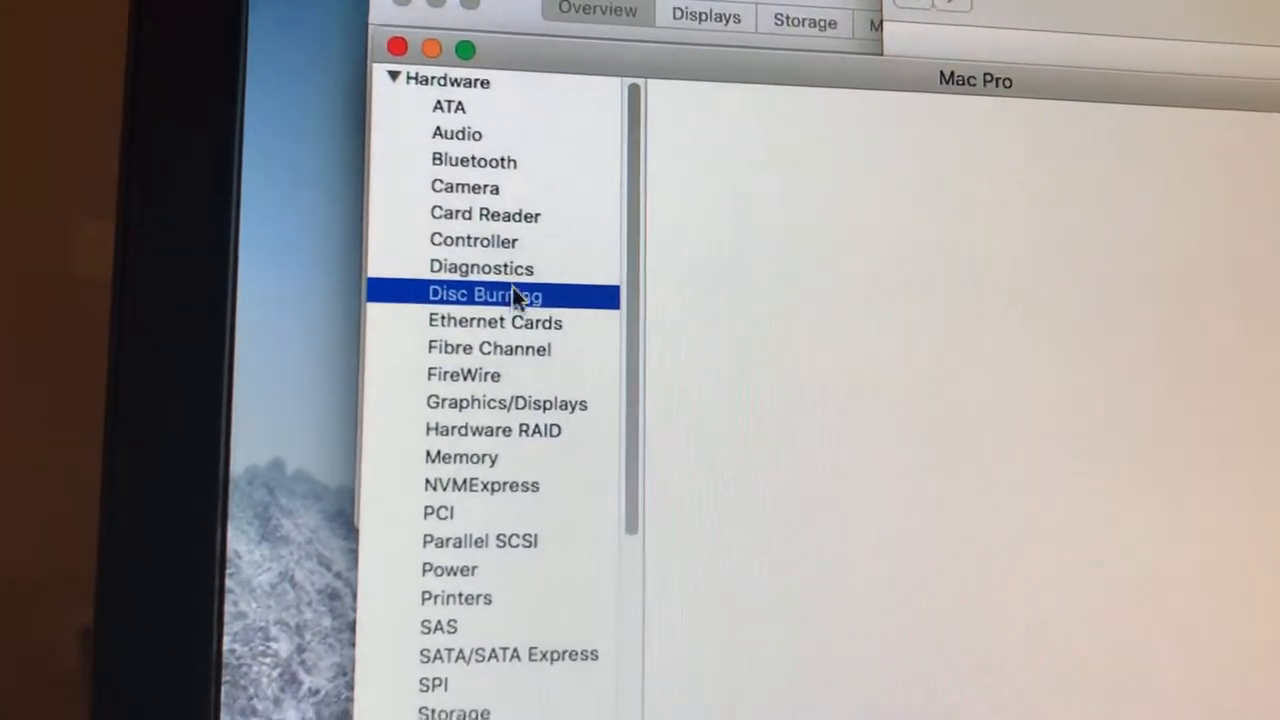
pyautogui.click(530, 348)
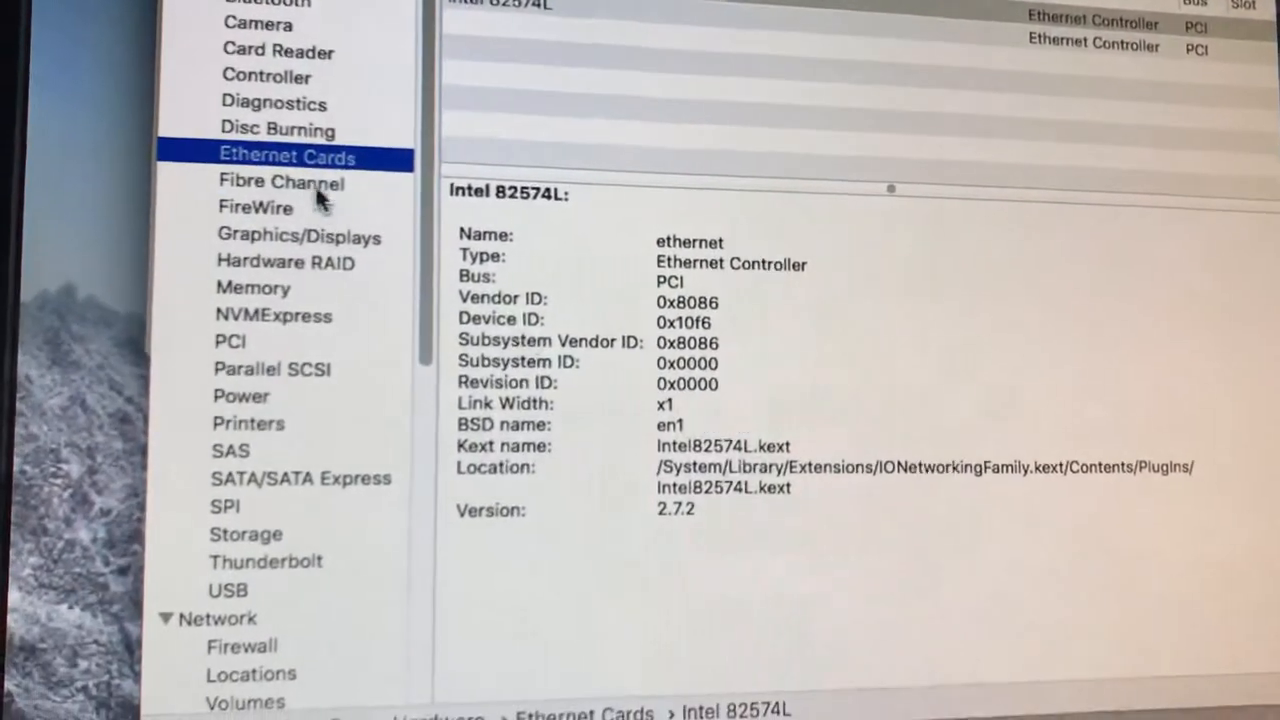
pyautogui.click(297, 172)
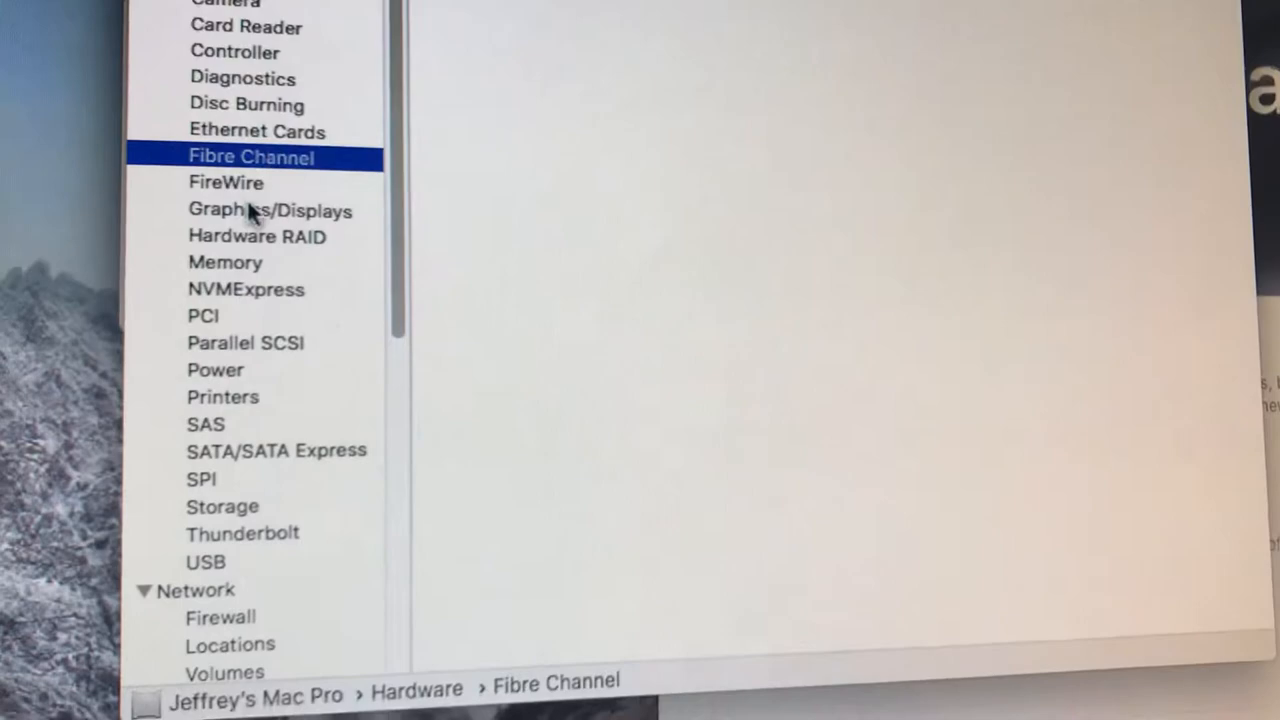
pyautogui.click(250, 196)
pyautogui.click(262, 196)
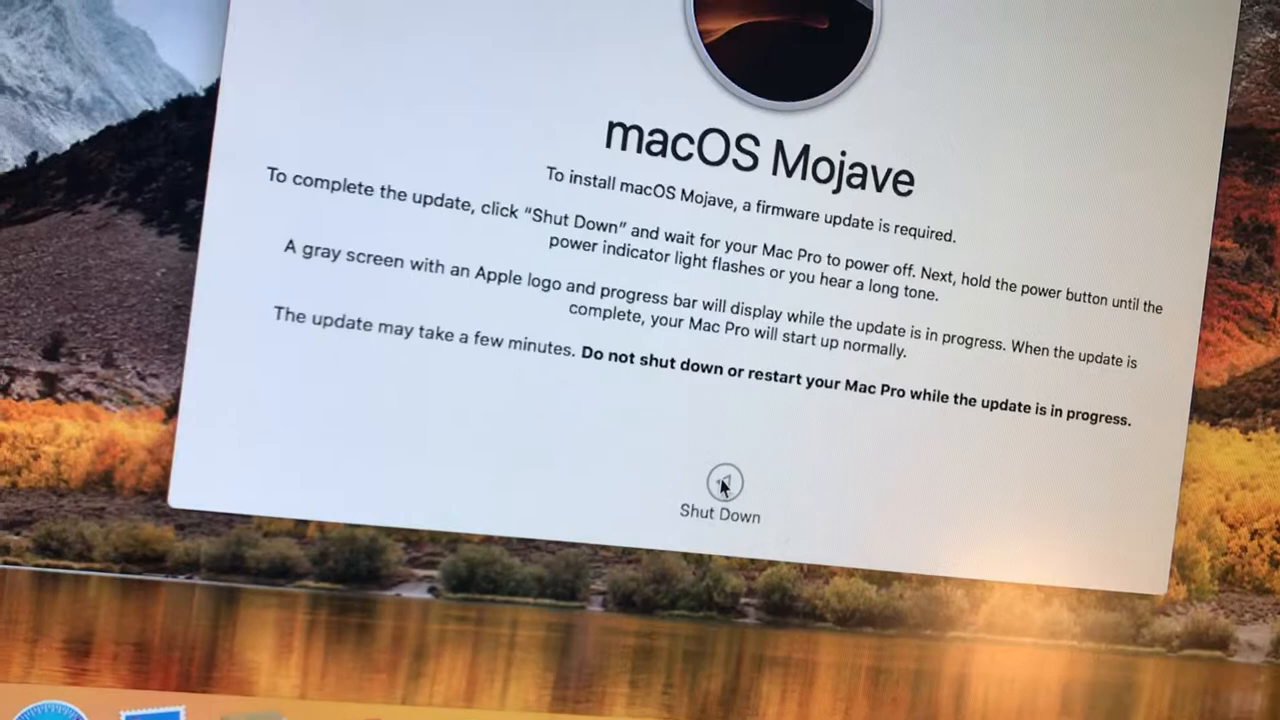
# Shut down to apply the required firmware update, bringing up the administrator password prompt.
pyautogui.click(726, 480)
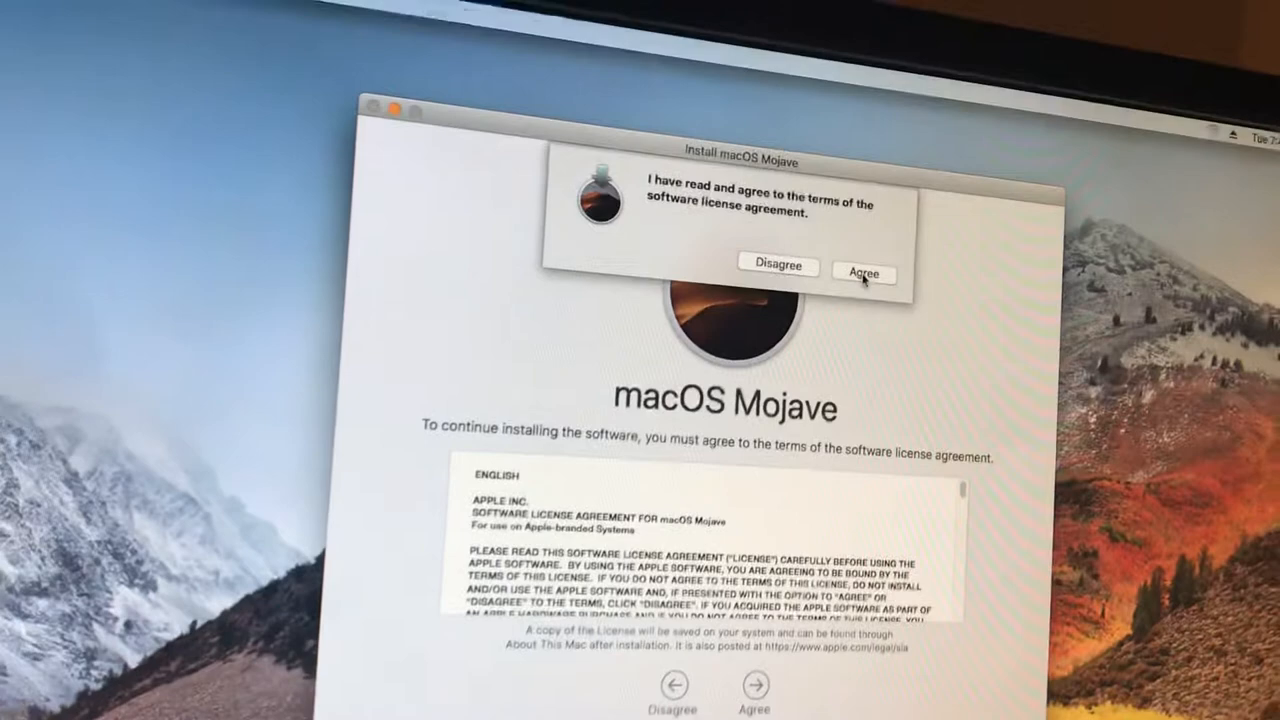
# Agree to the Mojave software license so installation onto disk OSX can begin.
pyautogui.click(870, 222)
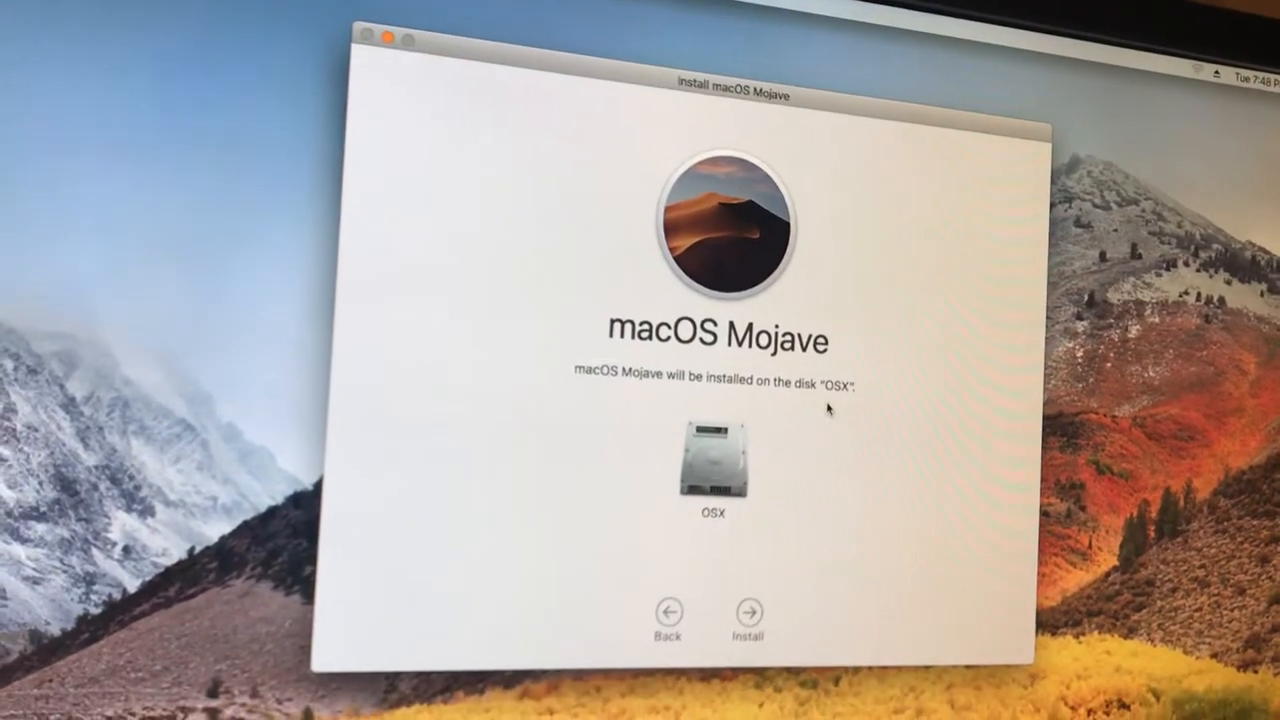